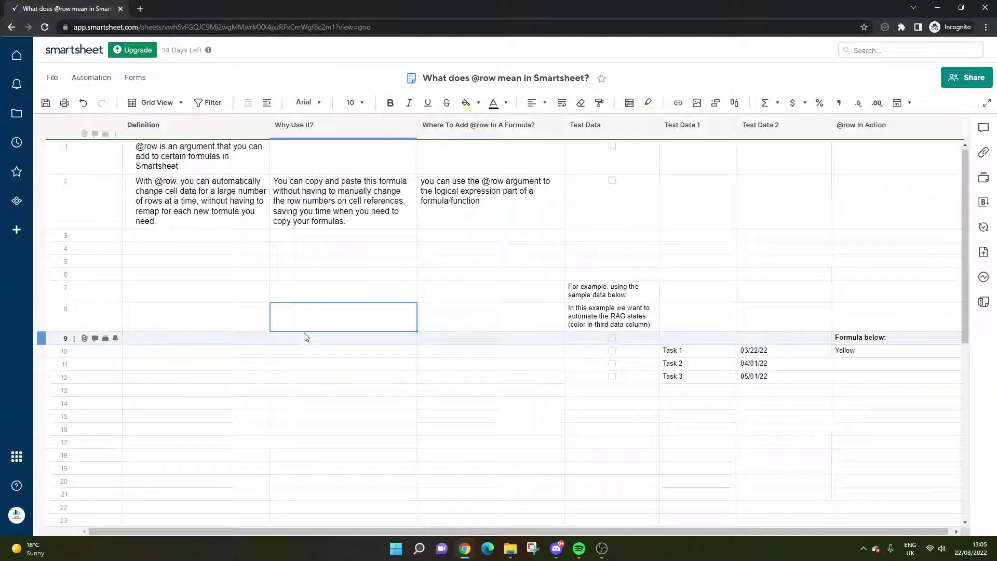
{"action": "left_click", "coordinate": [198, 158]}
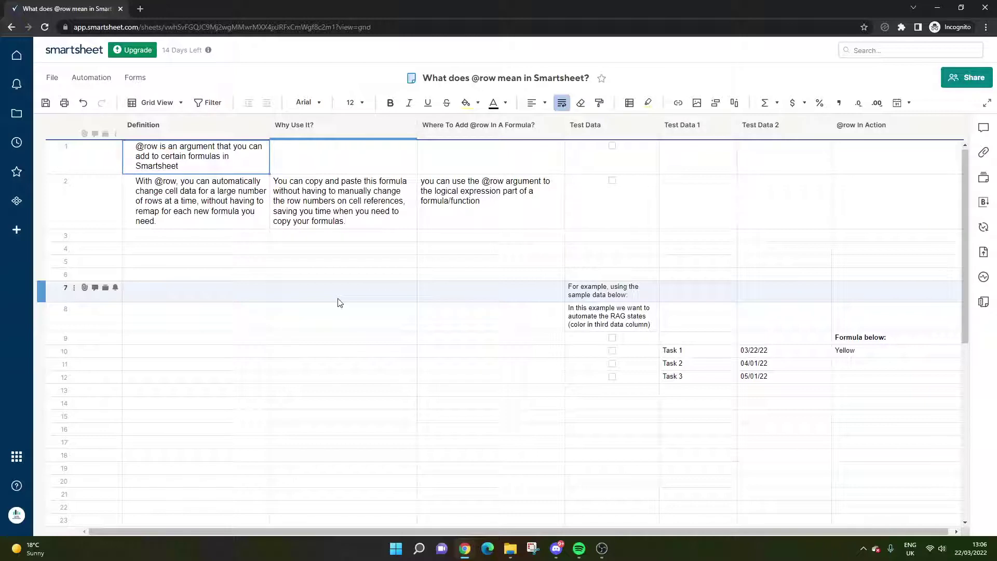
{"action": "left_click", "coordinate": [463, 150]}
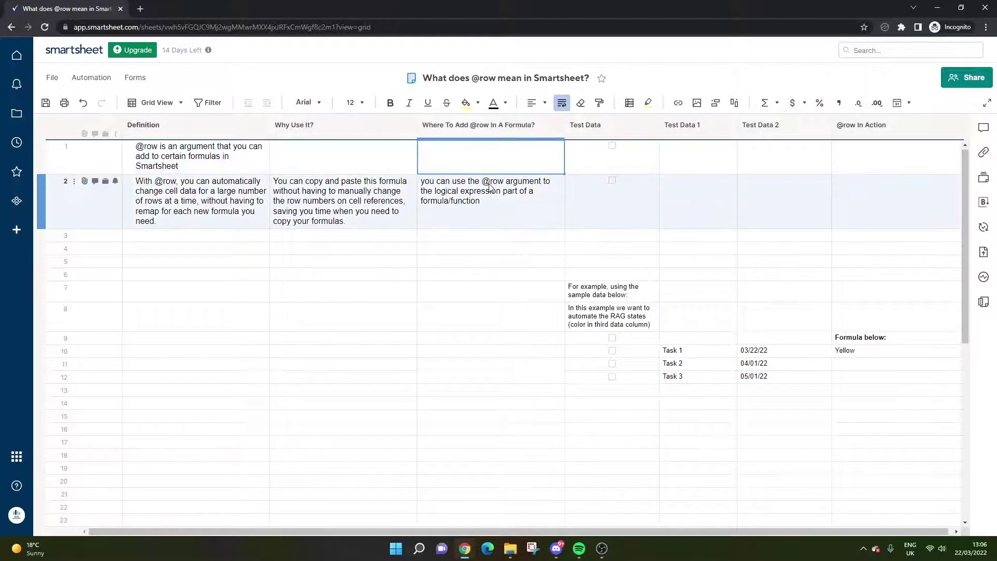
{"action": "left_click", "coordinate": [491, 188]}
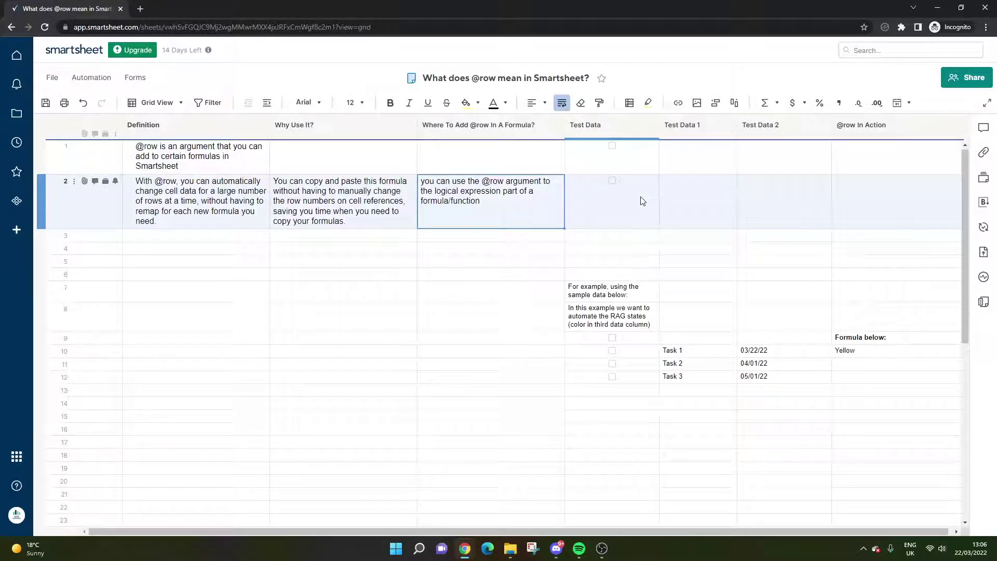
{"action": "left_click", "coordinate": [627, 291]}
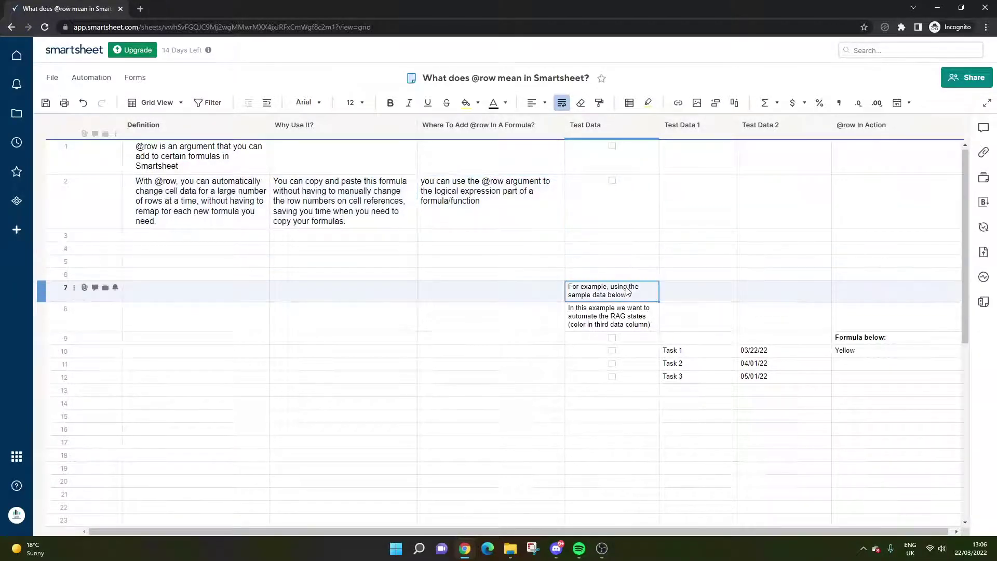
Step: Reword the row 8 note to 'automate the RAG status' instead of 'RAG states'
{"action": "left_click", "coordinate": [617, 320]}
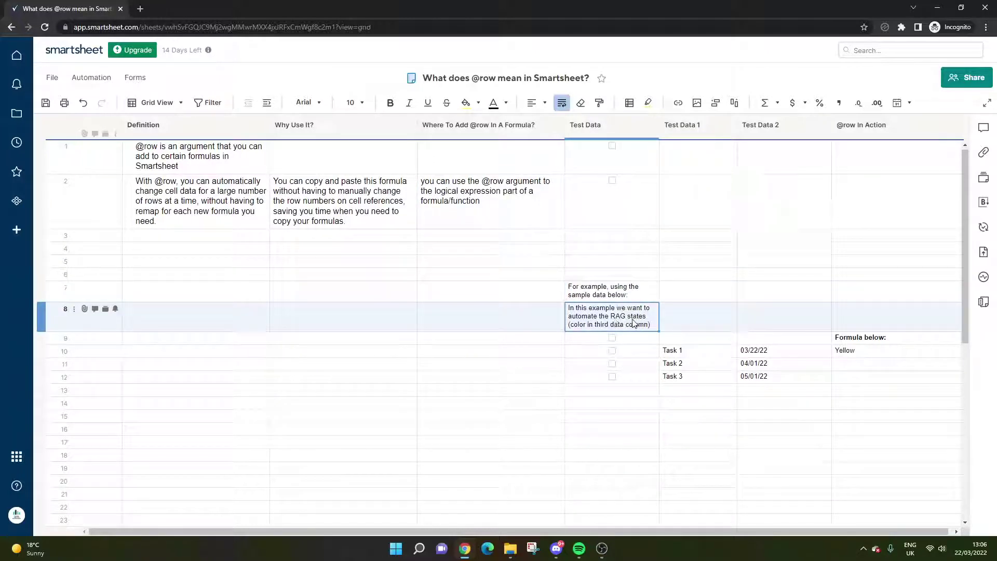
{"action": "double_click", "coordinate": [638, 323]}
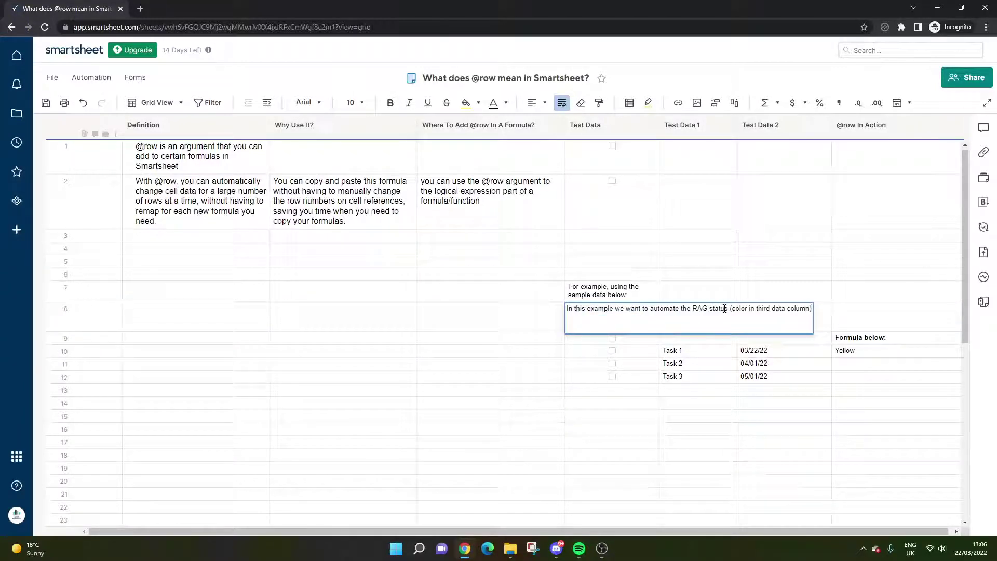
{"action": "key", "text": "Return"}
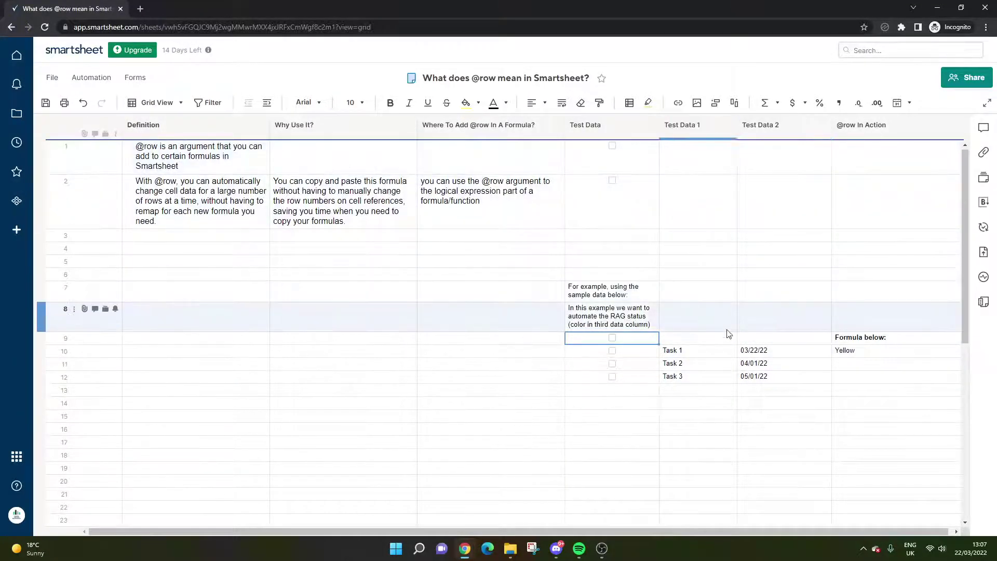
{"action": "double_click", "coordinate": [856, 356]}
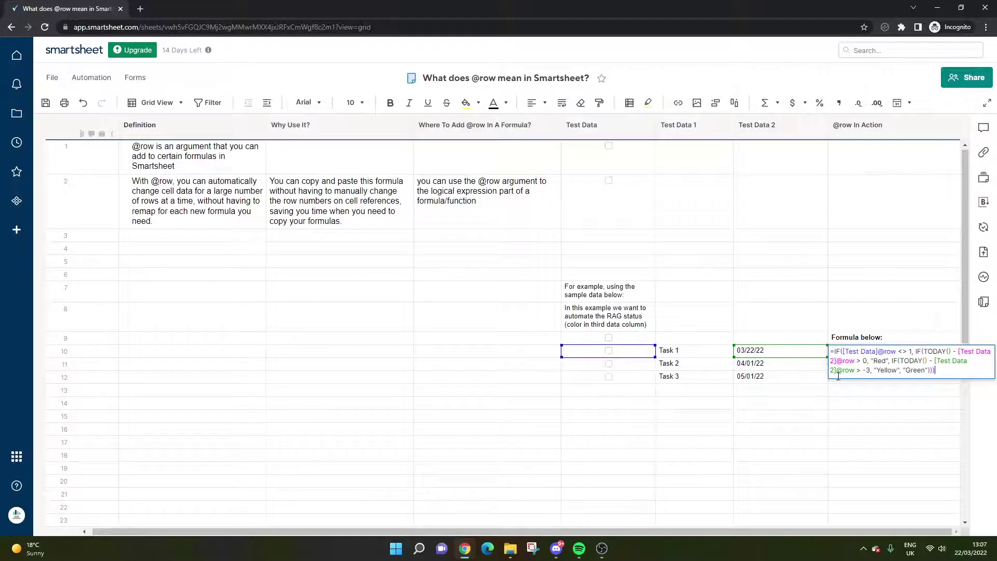
{"action": "key", "text": "Return"}
{"action": "left_click", "coordinate": [859, 351]}
{"action": "left_click", "coordinate": [859, 351]}
{"action": "left_click_drag", "start_coordinate": [879, 352], "coordinate": [896, 351]}
{"action": "left_click", "coordinate": [896, 351]}
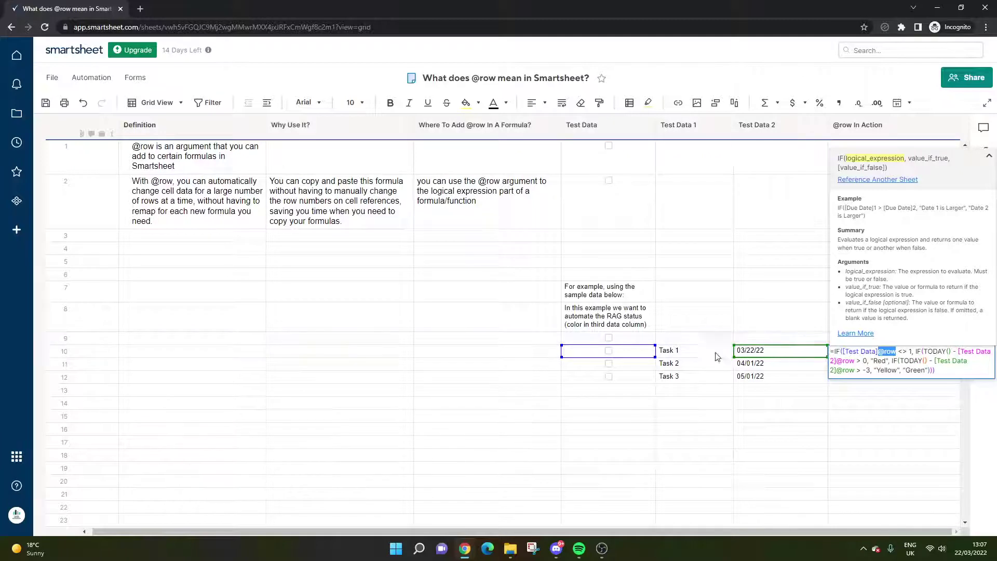
Step: Fill row 10's IF formula down to rows 11 and 12, giving Green for Tasks 2 and 3
{"action": "key", "text": "Return"}
{"action": "left_click", "coordinate": [871, 351]}
{"action": "left_click_drag", "start_coordinate": [959, 354], "coordinate": [960, 376]}
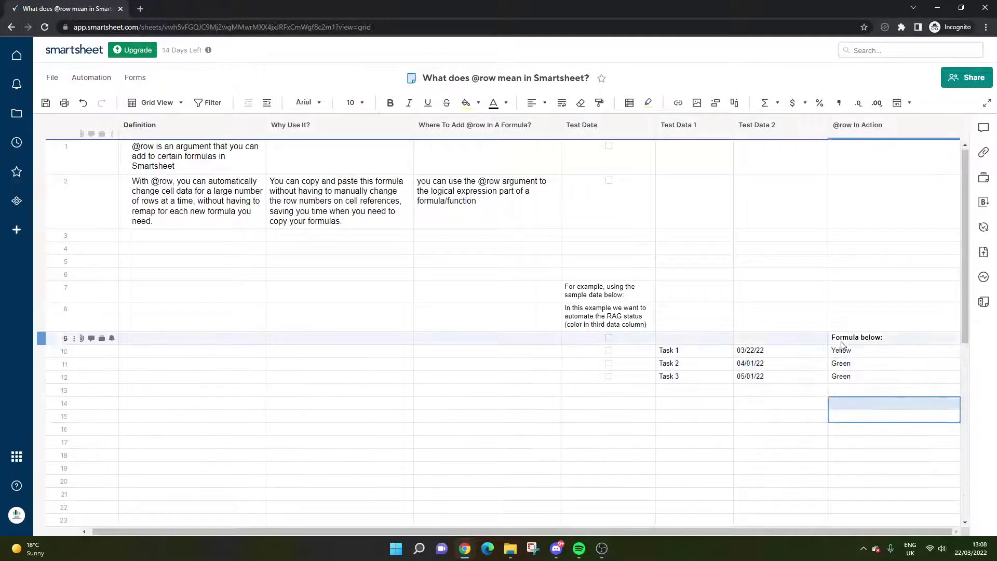
{"action": "left_click", "coordinate": [865, 365]}
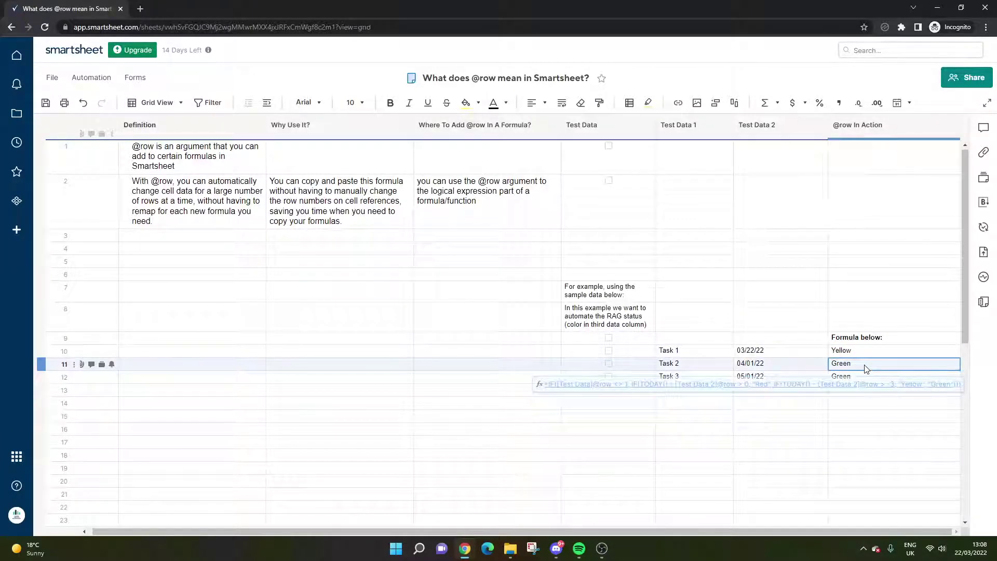
{"action": "double_click", "coordinate": [859, 365]}
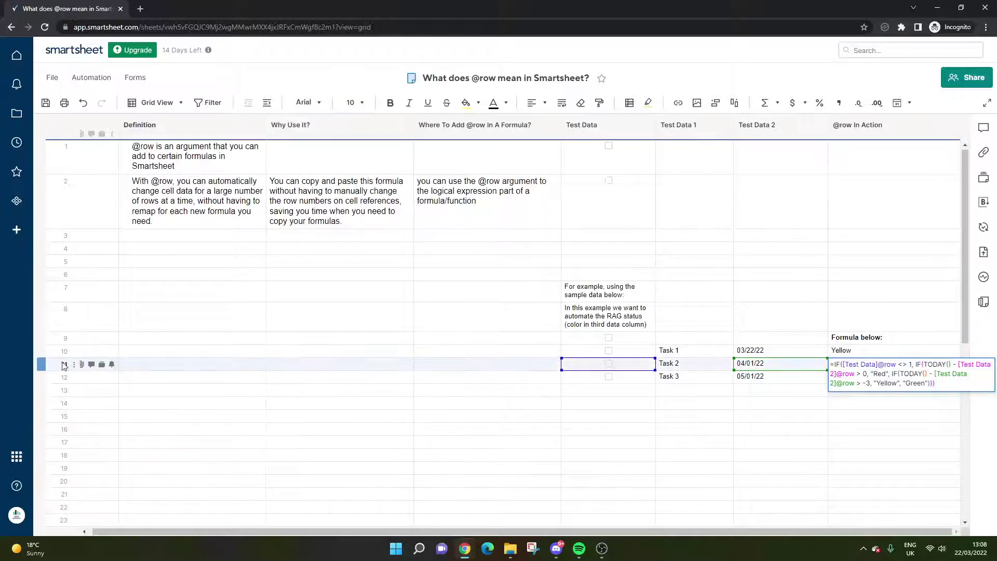
{"action": "double_click", "coordinate": [889, 364]}
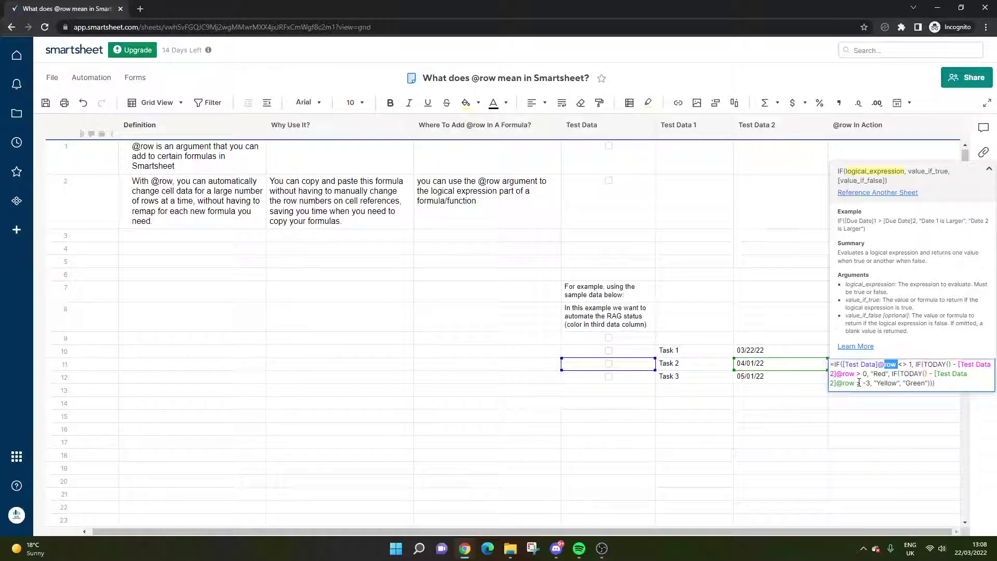
{"action": "key", "text": "Return"}
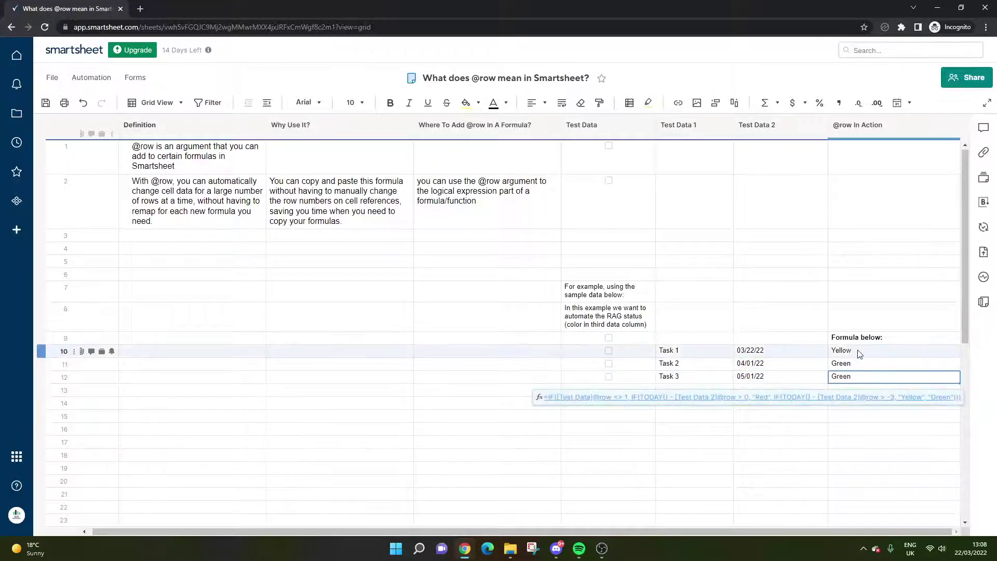
Step: Set Test Data 2 dates: Task 1 March 16, Task 2 April 27, Task 3 May 6, 2022
{"action": "left_click", "coordinate": [872, 363]}
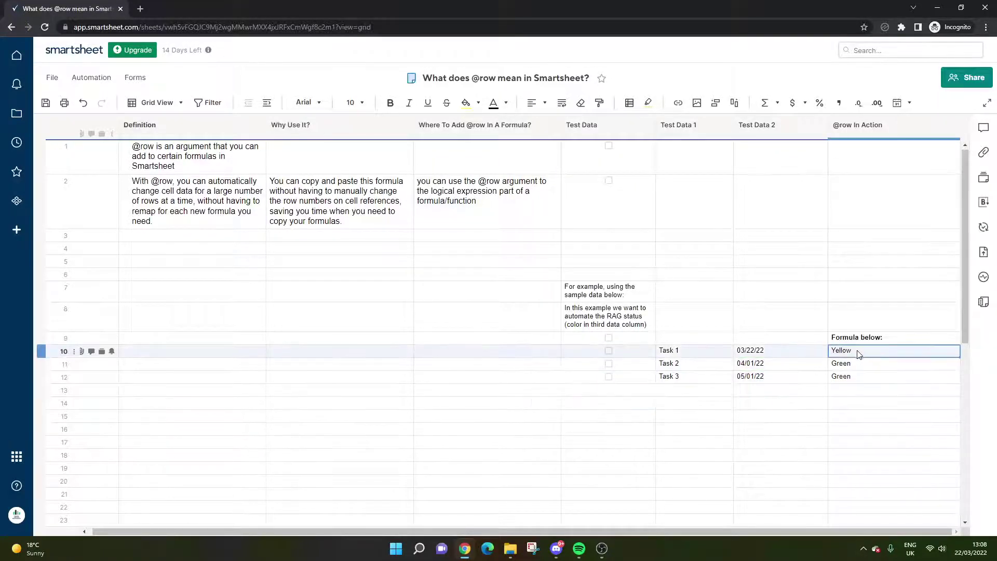
{"action": "double_click", "coordinate": [777, 352]}
{"action": "left_click", "coordinate": [824, 351]}
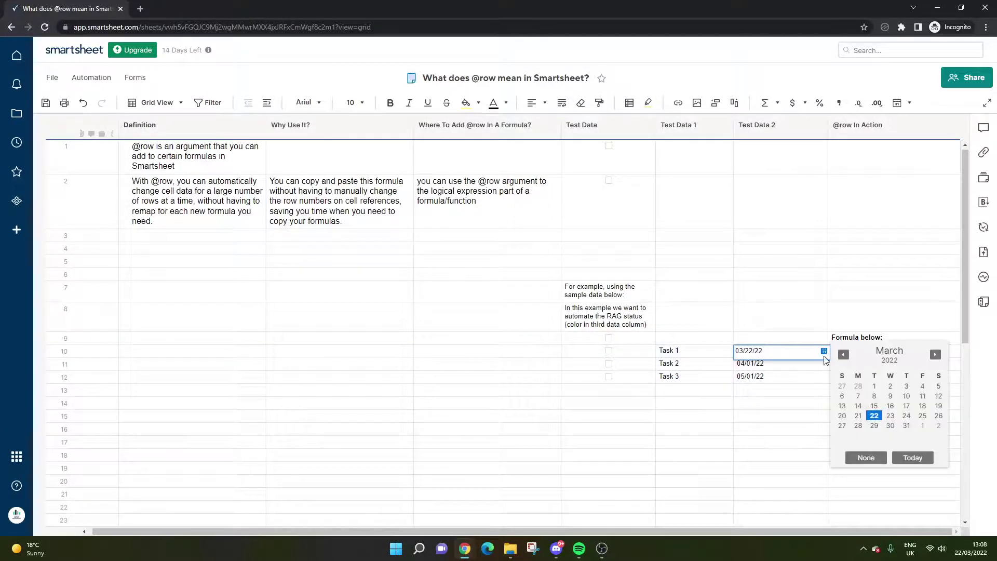
{"action": "left_click", "coordinate": [890, 402]}
{"action": "left_click", "coordinate": [800, 364]}
{"action": "left_click", "coordinate": [821, 364]}
{"action": "left_click", "coordinate": [890, 439]}
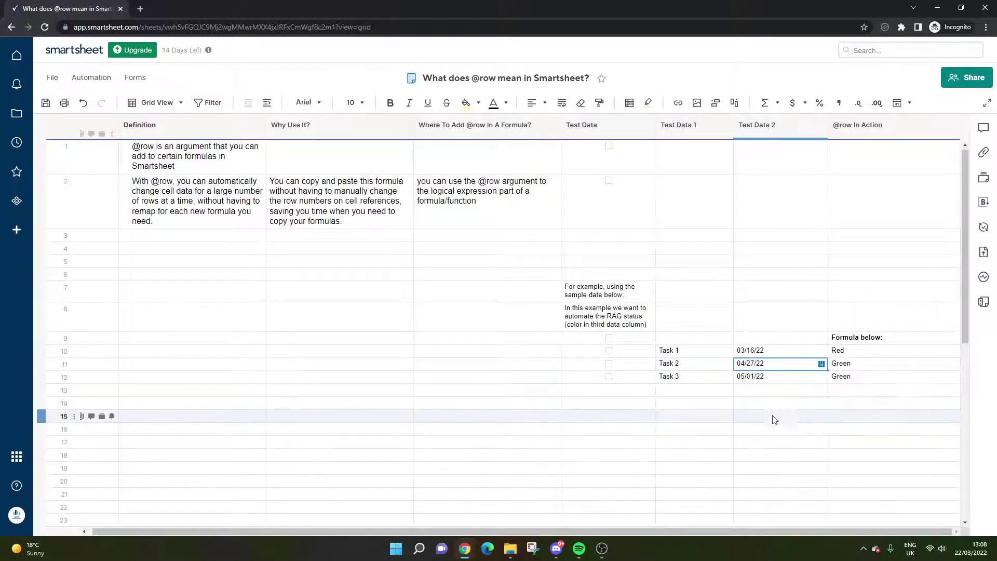
{"action": "left_click", "coordinate": [820, 378]}
{"action": "left_click", "coordinate": [822, 378]}
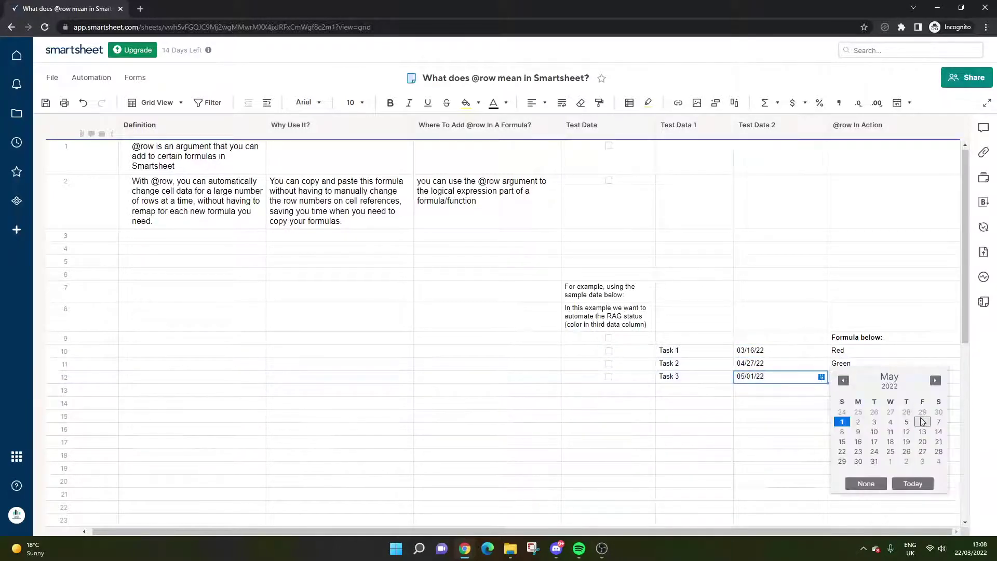
{"action": "left_click", "coordinate": [917, 411]}
Step: Tick and untick the Test Data checkboxes for Task 1 and Task 2
{"action": "left_click", "coordinate": [610, 352]}
{"action": "left_click", "coordinate": [609, 351]}
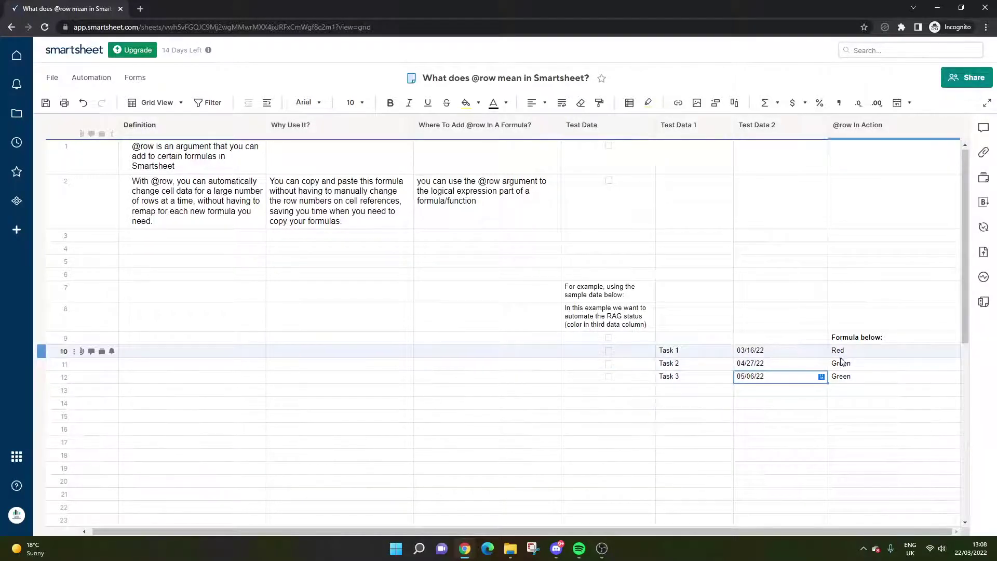
{"action": "left_click", "coordinate": [608, 363]}
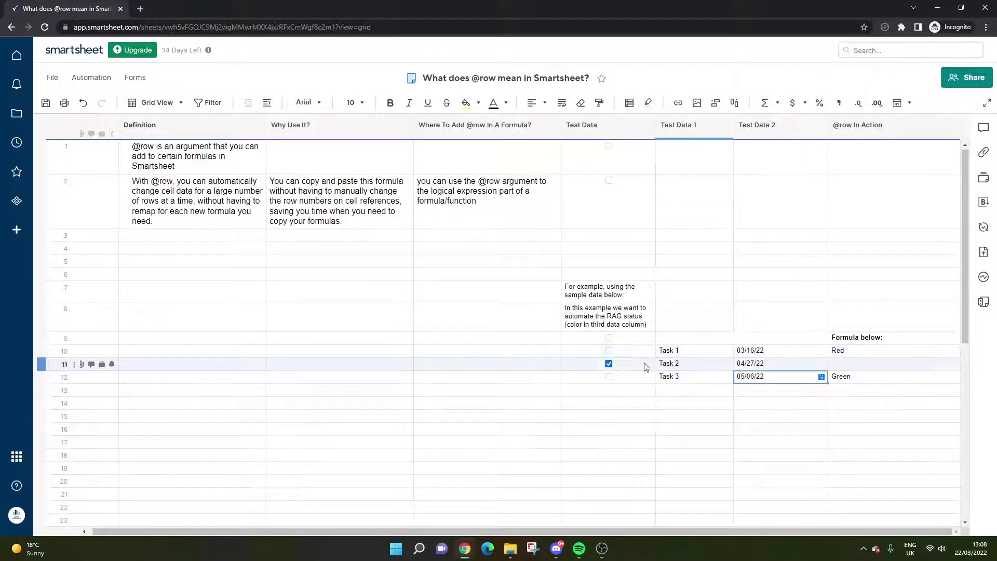
{"action": "left_click", "coordinate": [608, 363]}
Step: Change Task 1's date to 03/01/22 so its status turns Red, then review its formula
{"action": "left_click", "coordinate": [750, 351]}
{"action": "left_click", "coordinate": [821, 351]}
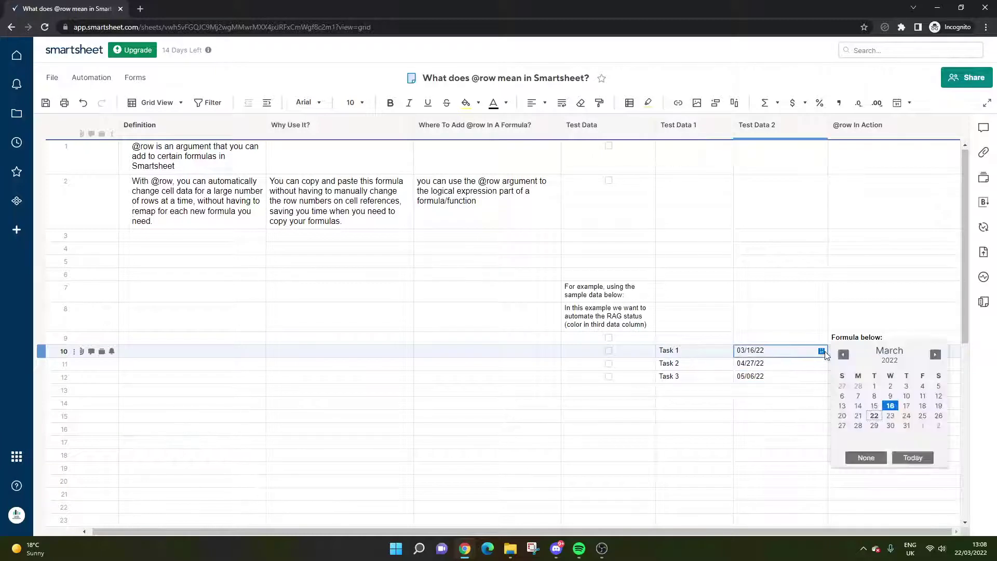
{"action": "left_click", "coordinate": [874, 386]}
{"action": "left_click", "coordinate": [798, 361]}
{"action": "left_click", "coordinate": [795, 351]}
{"action": "left_click", "coordinate": [821, 351]}
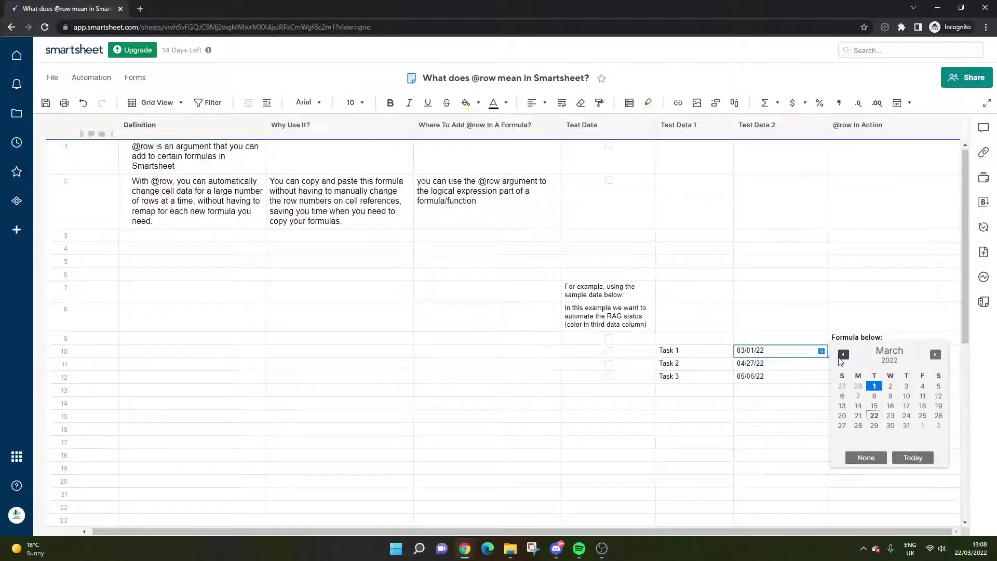
{"action": "left_click", "coordinate": [843, 355]}
{"action": "left_click", "coordinate": [804, 376]}
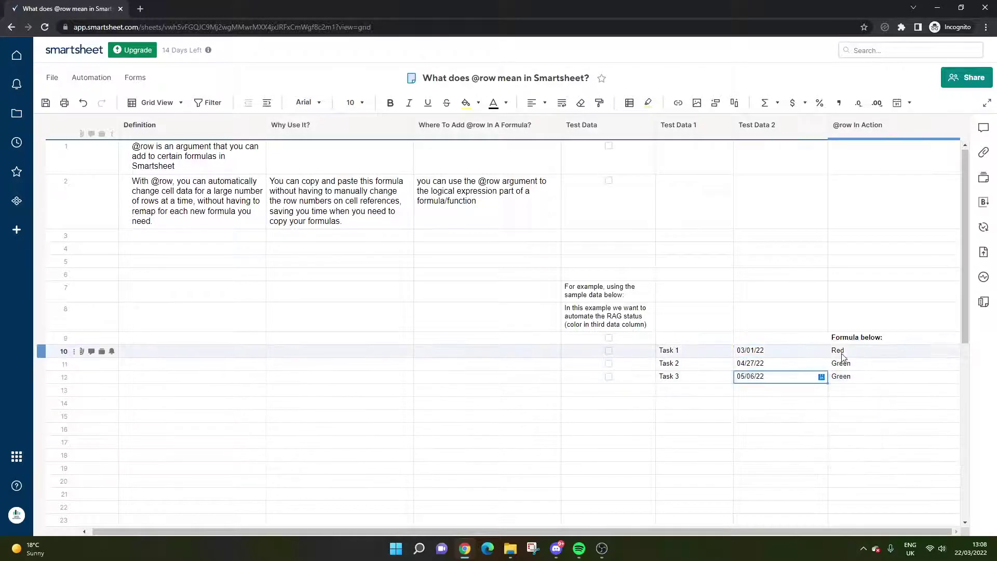
{"action": "double_click", "coordinate": [842, 353]}
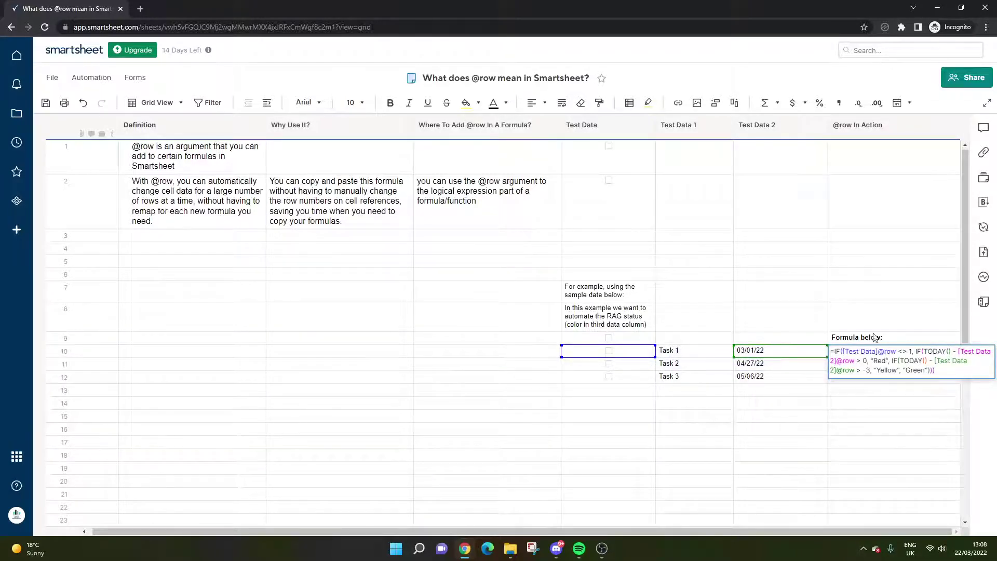
{"action": "key", "text": "Return"}
{"action": "right_click", "coordinate": [884, 133]}
{"action": "left_click", "coordinate": [895, 390]}
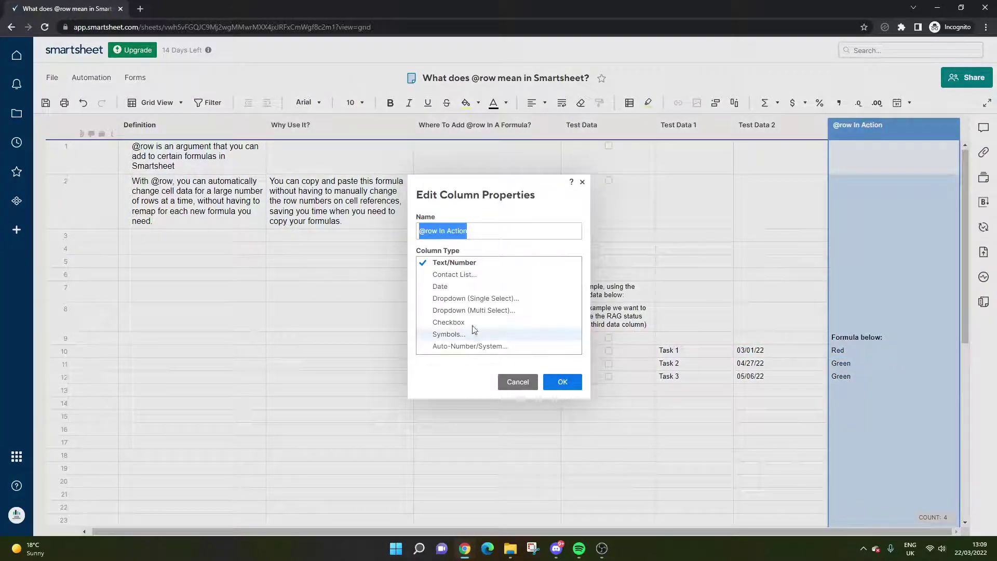
{"action": "left_click", "coordinate": [450, 334]}
{"action": "left_click_drag", "start_coordinate": [758, 275], "coordinate": [758, 297]}
{"action": "left_click", "coordinate": [664, 318]}
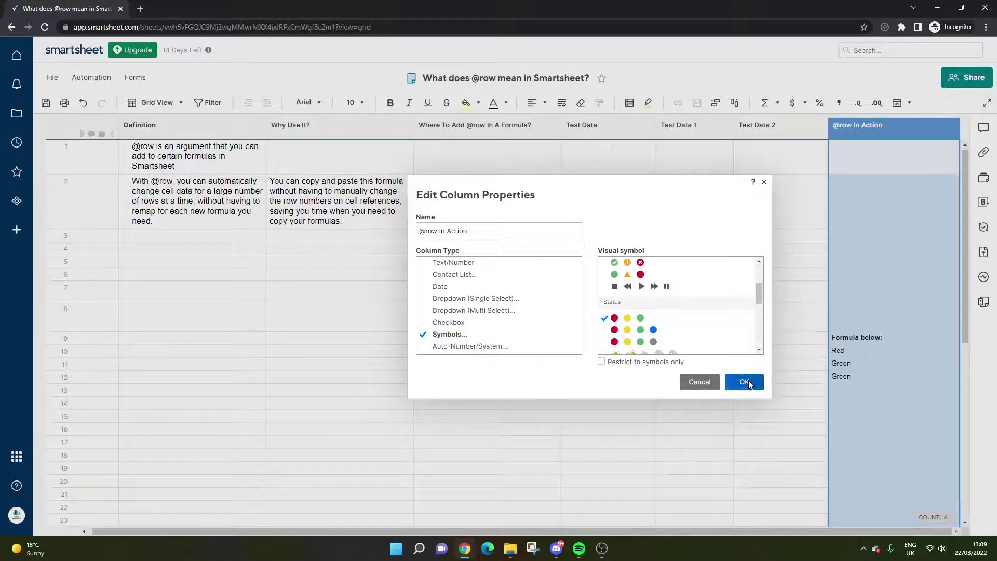
{"action": "left_click", "coordinate": [749, 384]}
{"action": "double_click", "coordinate": [871, 351]}
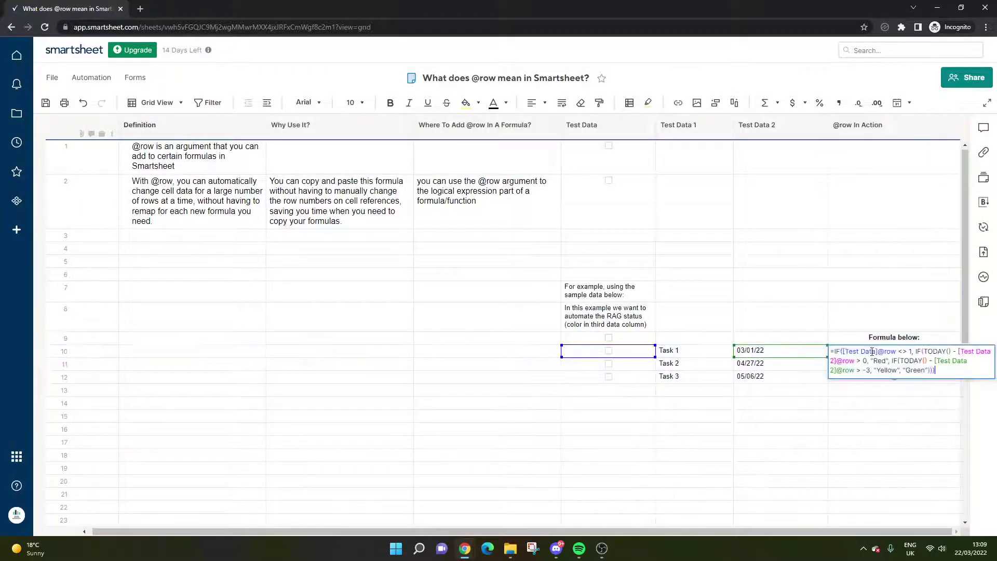
Step: Fill the status formula down to row 16 and set row 13's date to 03/15/22
{"action": "key", "text": "Return"}
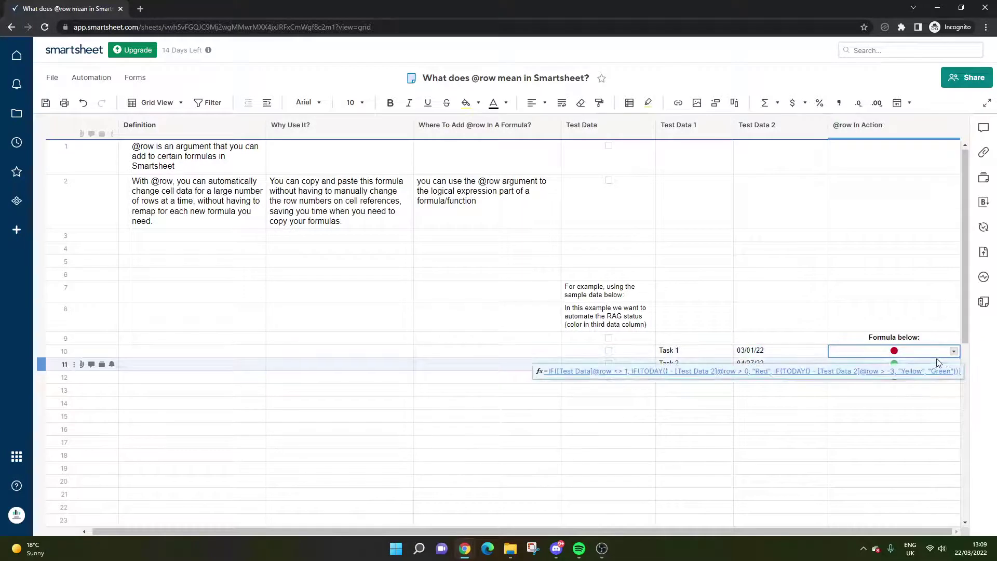
{"action": "left_click_drag", "start_coordinate": [959, 356], "coordinate": [954, 434]}
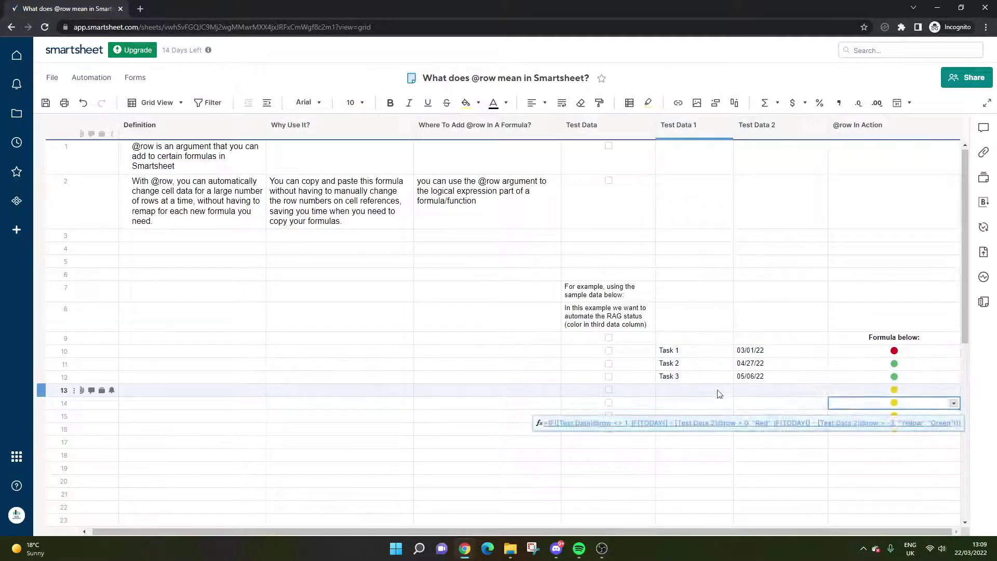
{"action": "left_click", "coordinate": [768, 390]}
{"action": "left_click", "coordinate": [821, 390]}
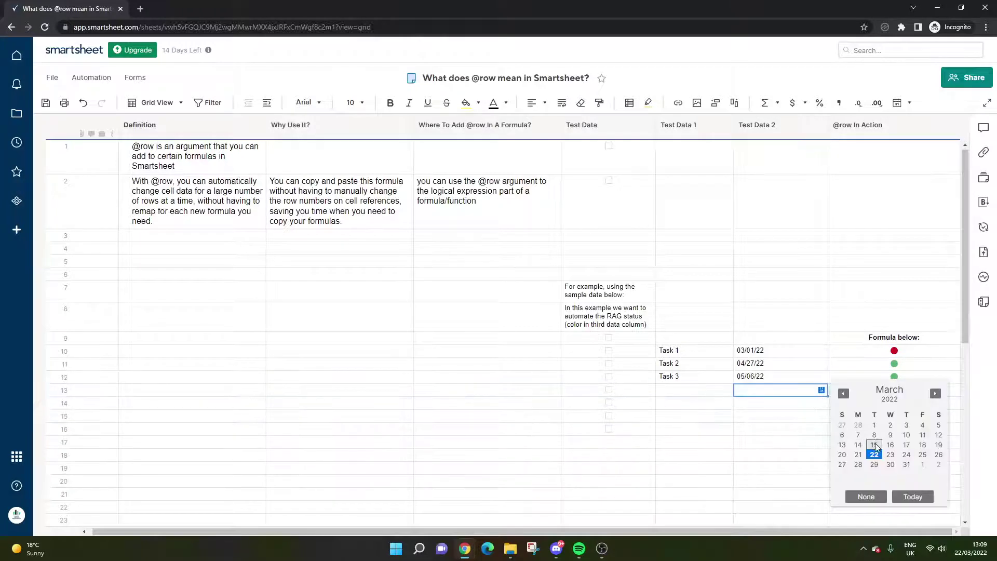
{"action": "left_click", "coordinate": [875, 445]}
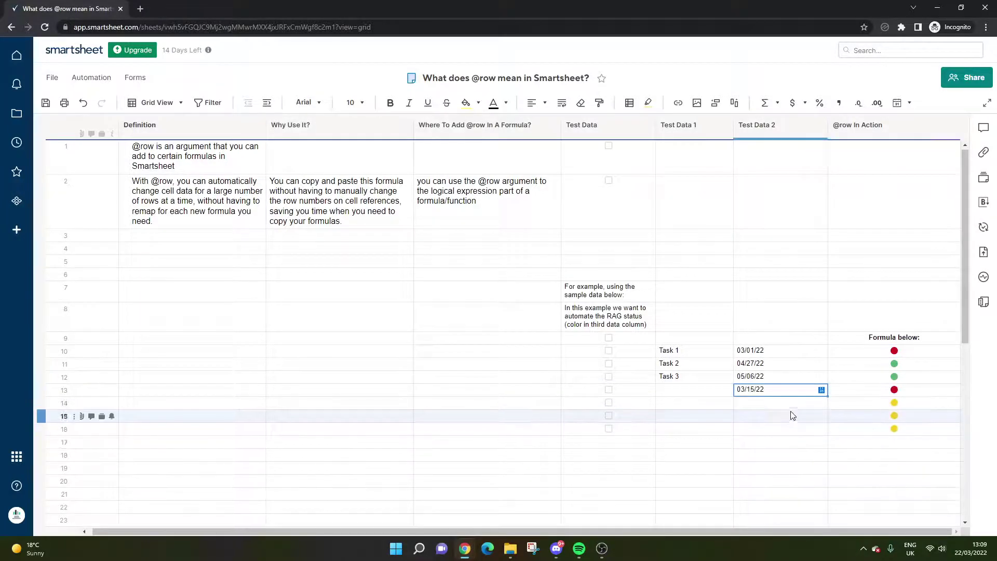
Step: Set rows 14–16 dates to 03/03/22, 07/02/22 and 11/29/21
{"action": "left_click", "coordinate": [821, 403]}
{"action": "left_click", "coordinate": [906, 434]}
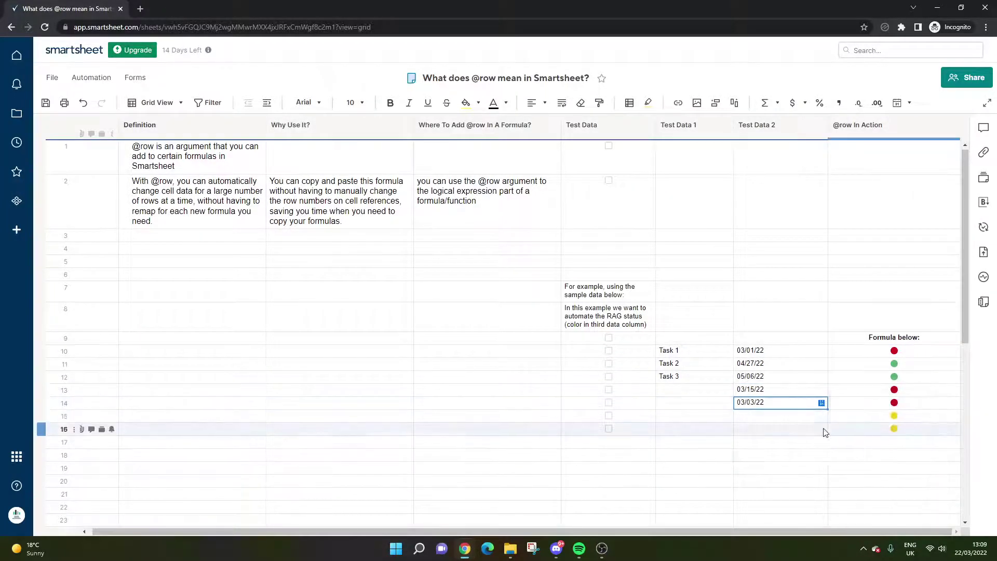
{"action": "left_click", "coordinate": [821, 416]}
{"action": "left_click", "coordinate": [935, 418]}
{"action": "left_click", "coordinate": [936, 418]}
{"action": "left_click", "coordinate": [935, 418]}
{"action": "left_click", "coordinate": [935, 418]}
{"action": "left_click", "coordinate": [938, 449]}
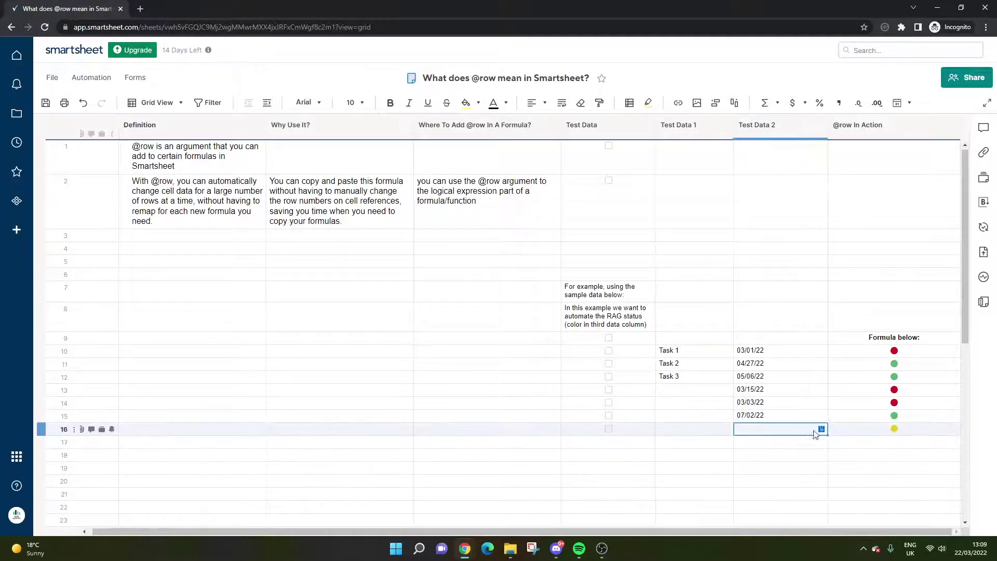
{"action": "left_click", "coordinate": [821, 429]}
{"action": "left_click", "coordinate": [843, 323]}
{"action": "left_click", "coordinate": [844, 323]}
{"action": "left_click", "coordinate": [844, 323]}
{"action": "left_click", "coordinate": [843, 323]}
{"action": "left_click", "coordinate": [858, 394]}
{"action": "left_click", "coordinate": [896, 428]}
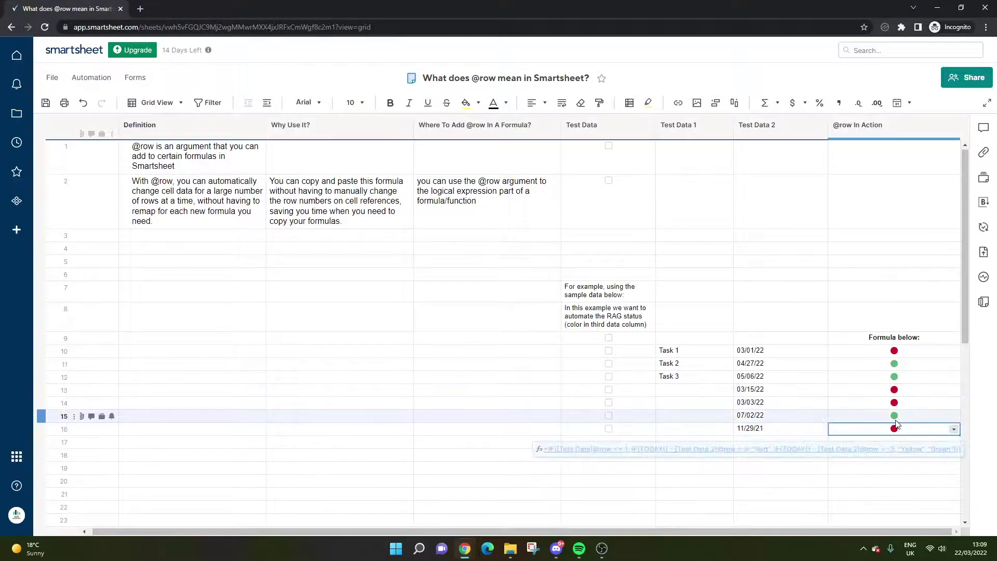